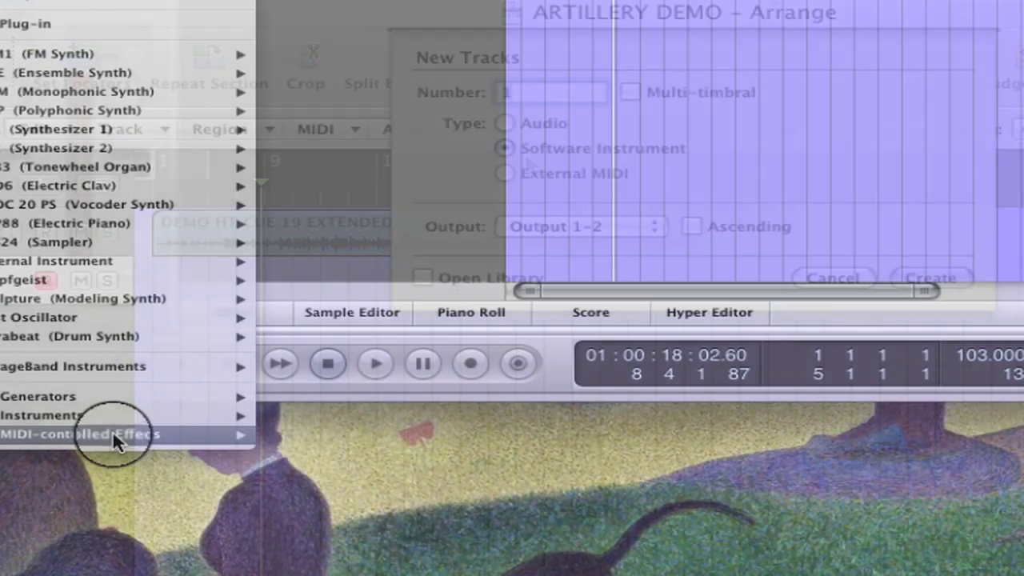
Insert the stereo Sugar Bytes Artillery2 MIDI-controlled effect on the instrument channel and set its side chain to Bus 1
{"action": "mouse_move", "coordinate": [111, 424]}
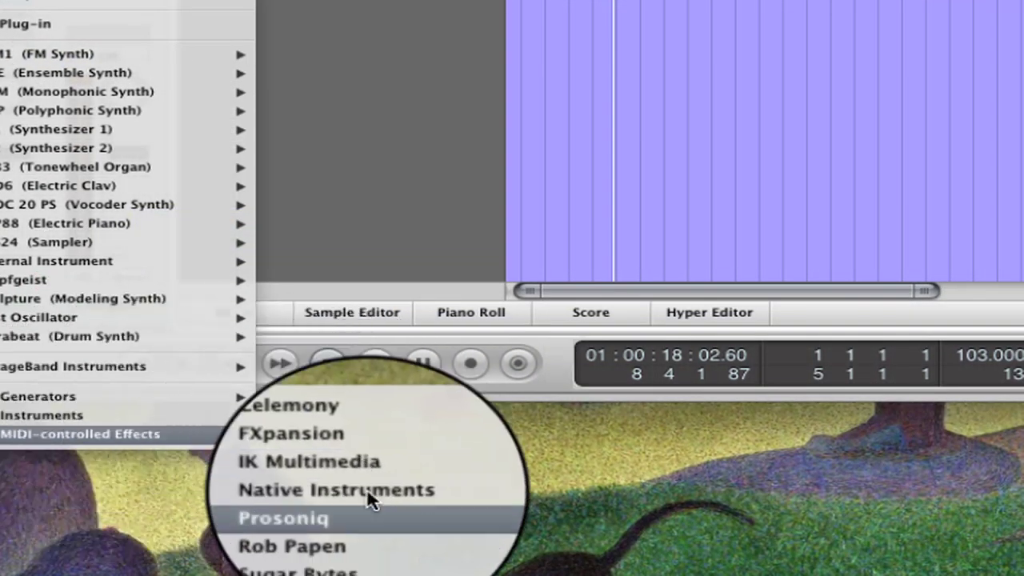
{"action": "mouse_move", "coordinate": [352, 549]}
{"action": "mouse_move", "coordinate": [544, 547]}
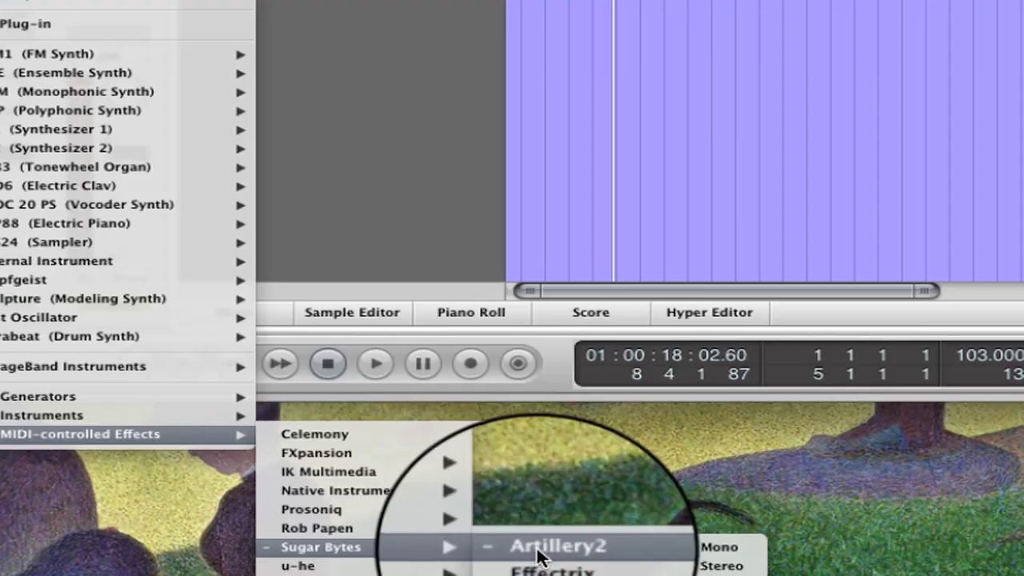
{"action": "left_click", "coordinate": [724, 565]}
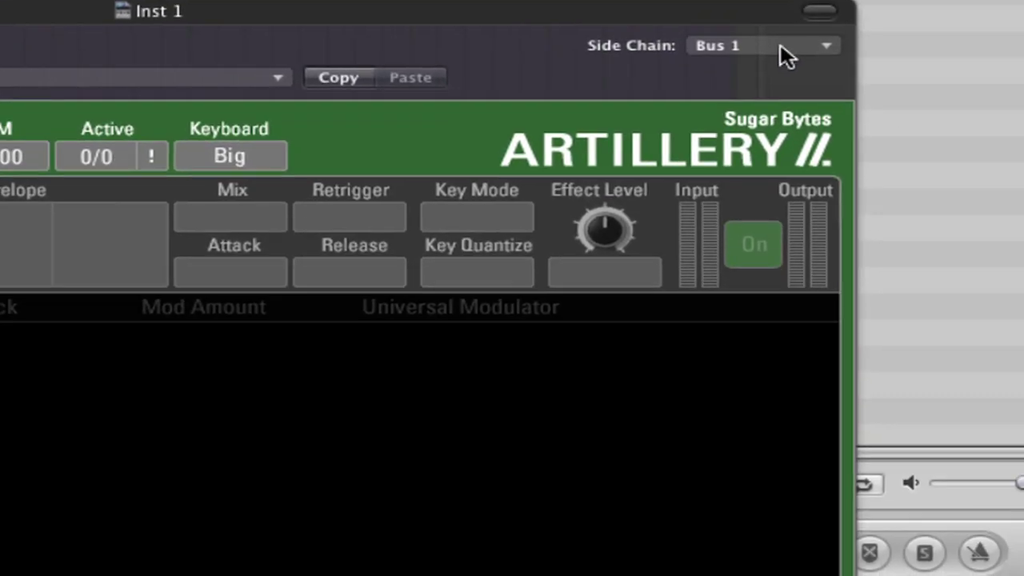
{"action": "left_click", "coordinate": [781, 46]}
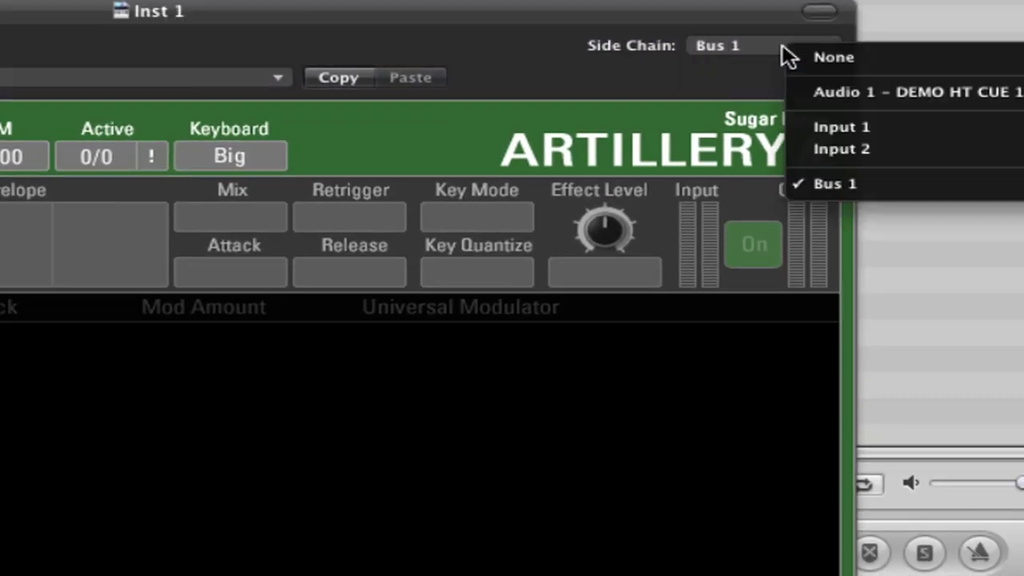
{"action": "left_click", "coordinate": [868, 190]}
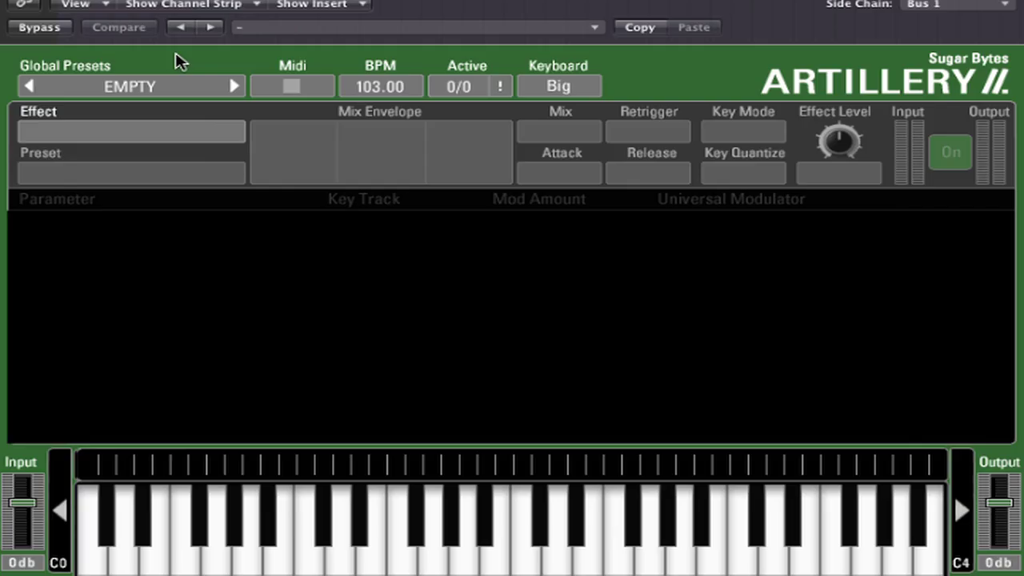
Load the Adding Notes global preset and replace its Vocoder zone with an empty effect zone from F#4 to D#5
{"action": "left_click", "coordinate": [155, 91]}
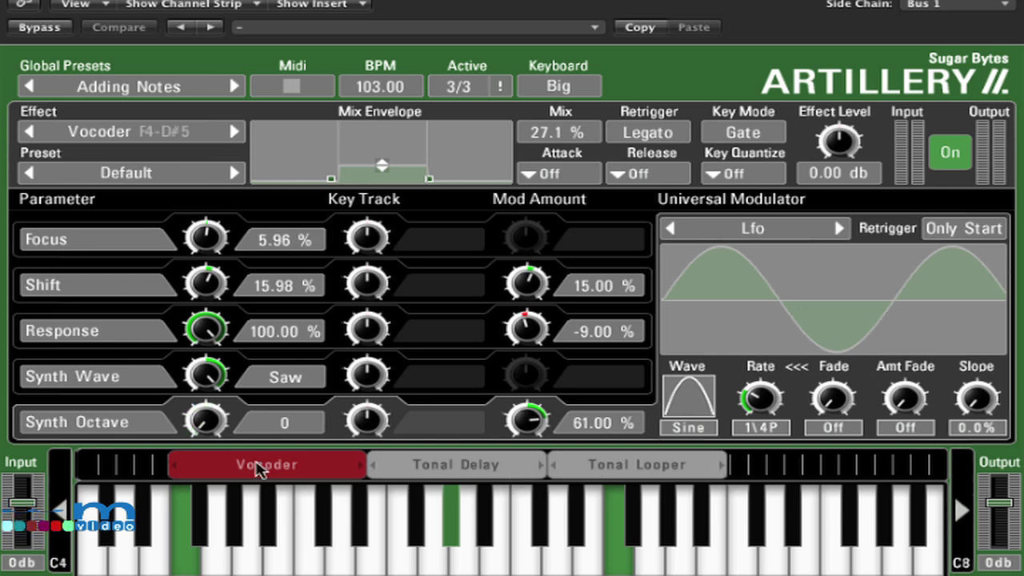
{"action": "left_click_drag", "start_coordinate": [258, 468], "coordinate": [177, 473]}
{"action": "right_click", "coordinate": [267, 467]}
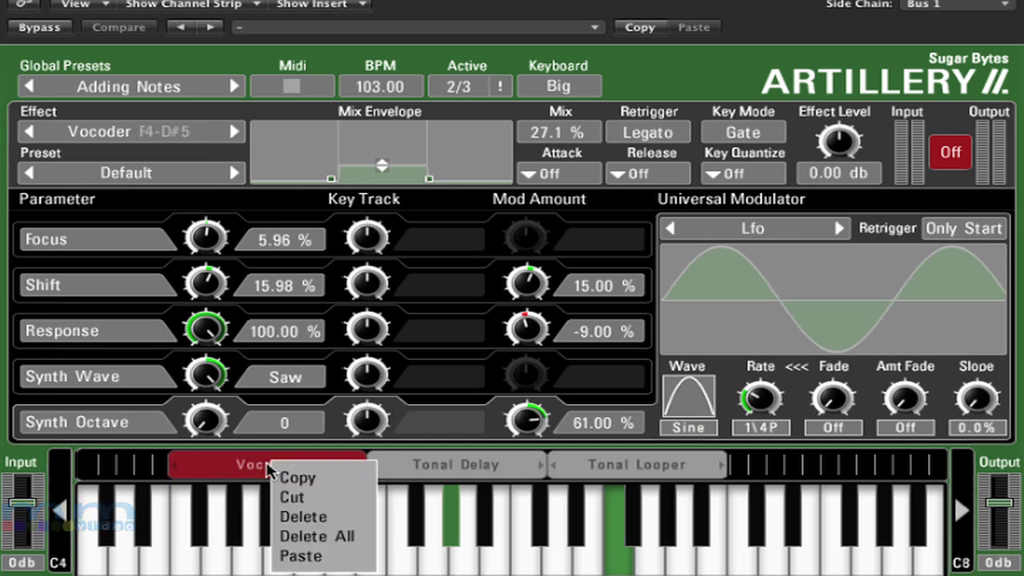
{"action": "left_click", "coordinate": [302, 515]}
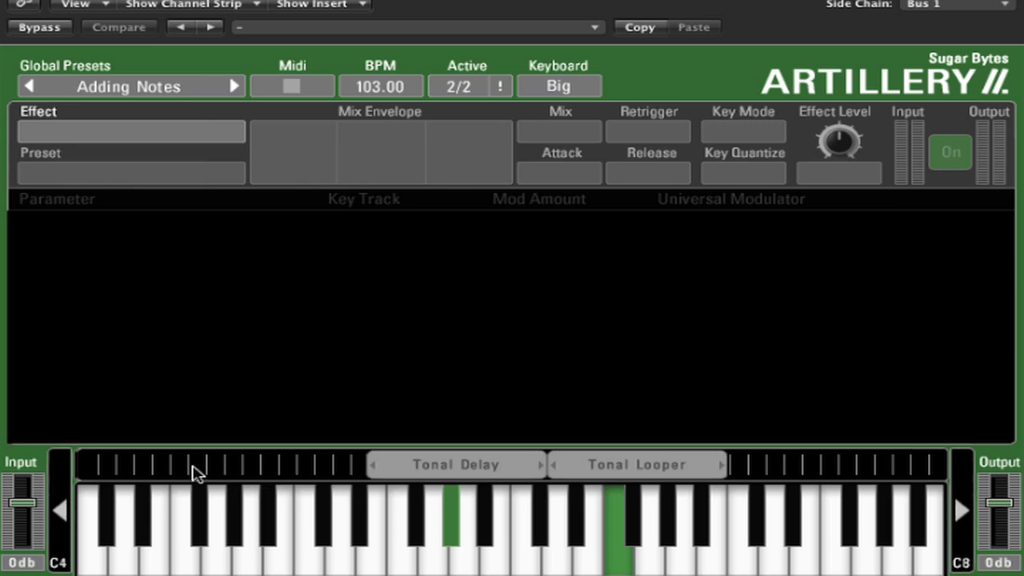
{"action": "left_click_drag", "start_coordinate": [200, 470], "coordinate": [361, 478]}
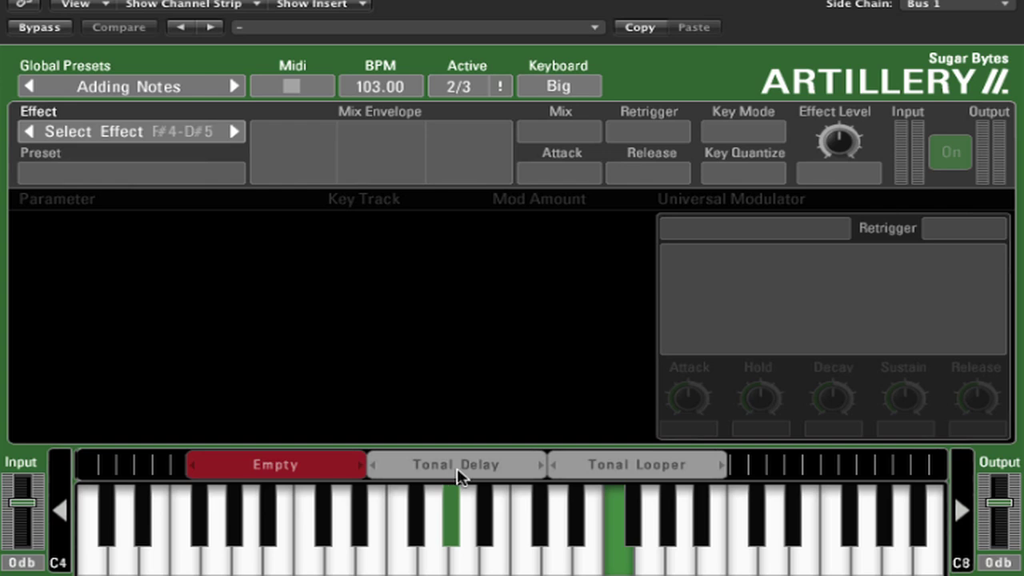
Load the factory global preset Empty
{"action": "left_click", "coordinate": [128, 86]}
{"action": "mouse_move", "coordinate": [169, 190]}
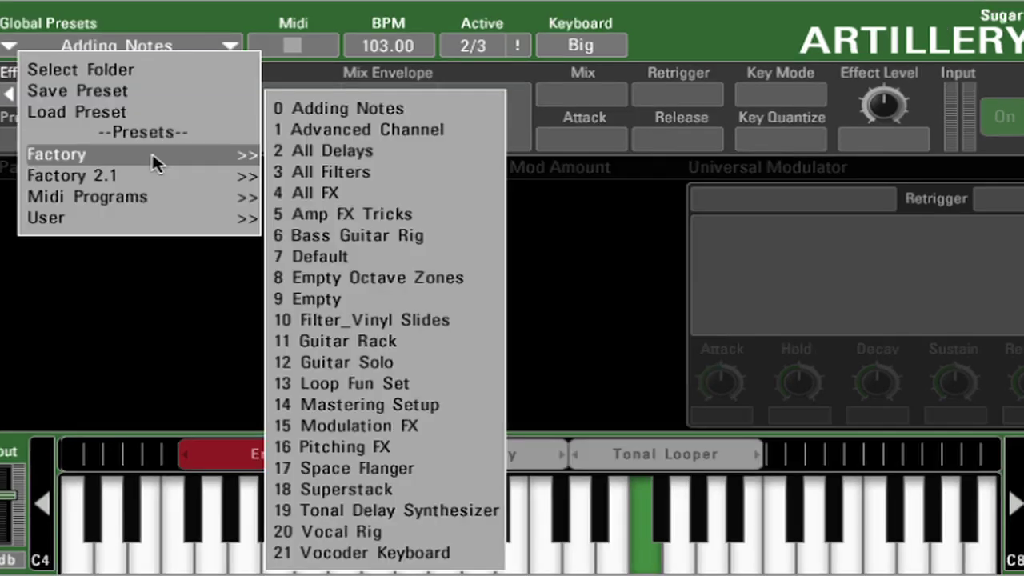
{"action": "left_click", "coordinate": [376, 300]}
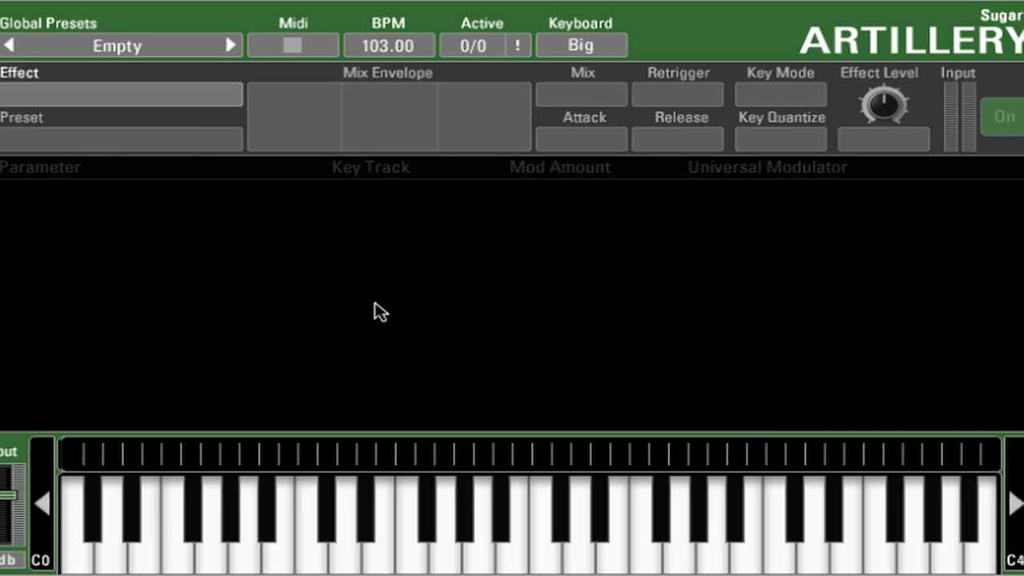
Create an effect zone on key C0 and assign the granular Looper effect to it
{"action": "left_click", "coordinate": [72, 454]}
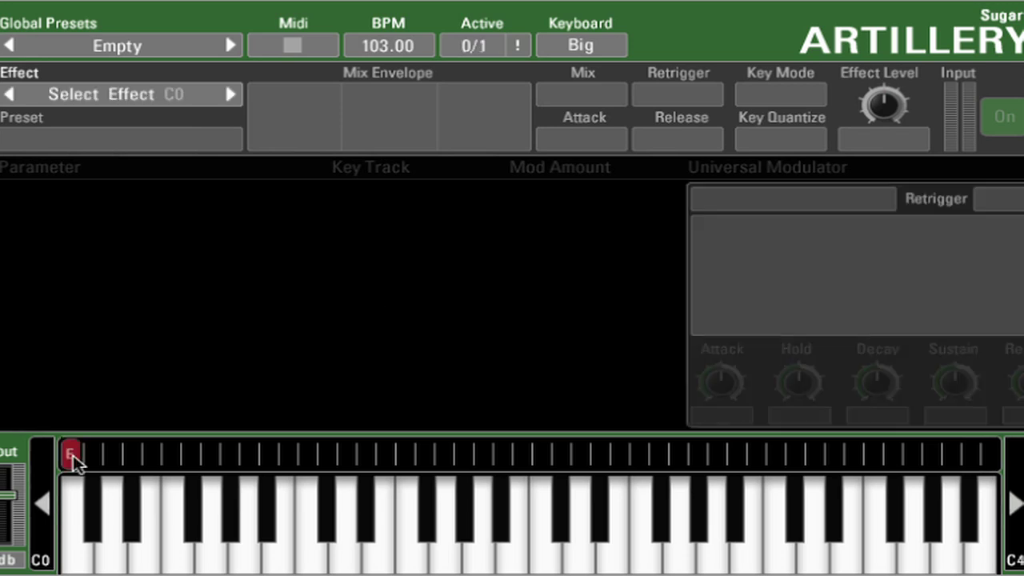
{"action": "left_click", "coordinate": [148, 96]}
{"action": "mouse_move", "coordinate": [139, 103]}
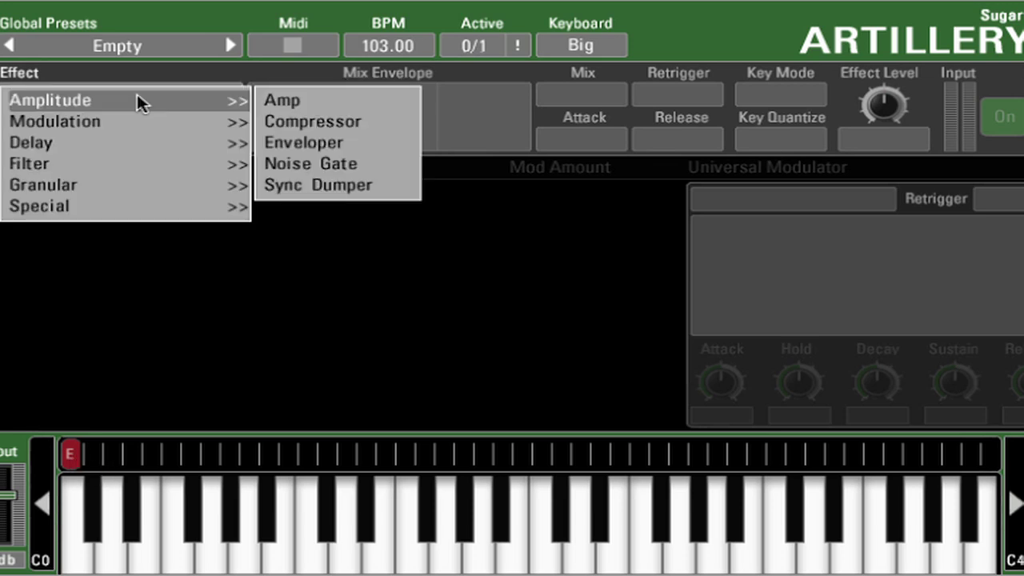
{"action": "mouse_move", "coordinate": [125, 186]}
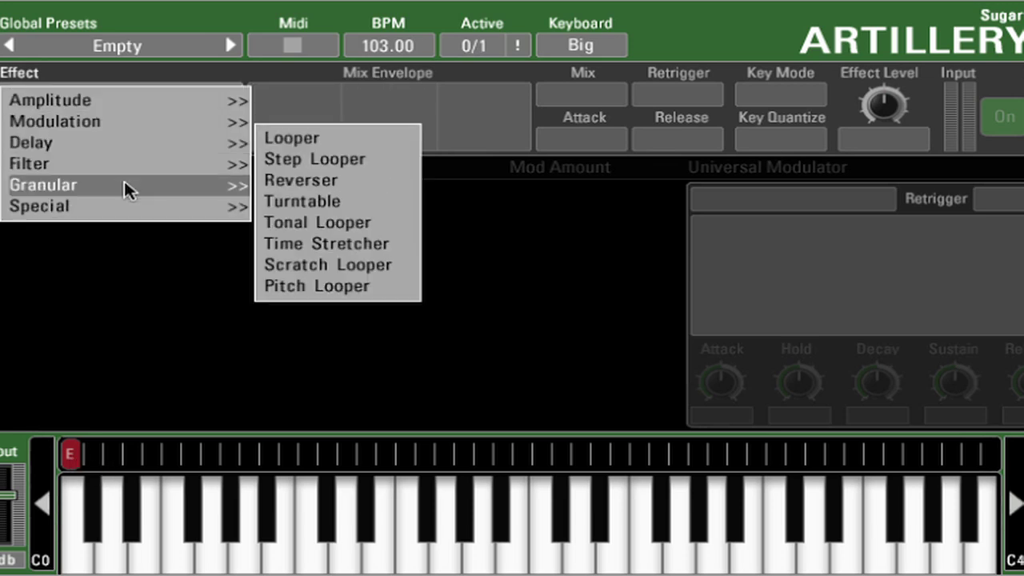
{"action": "left_click", "coordinate": [291, 138]}
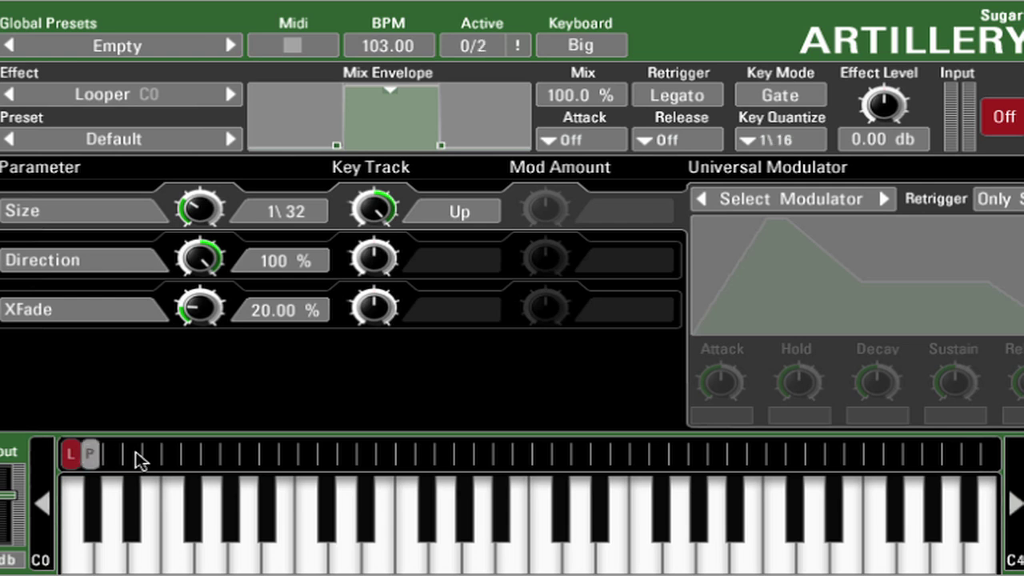
Set the Looper's key quantize to Off and its mix envelope level to 100%
{"action": "left_click", "coordinate": [788, 142]}
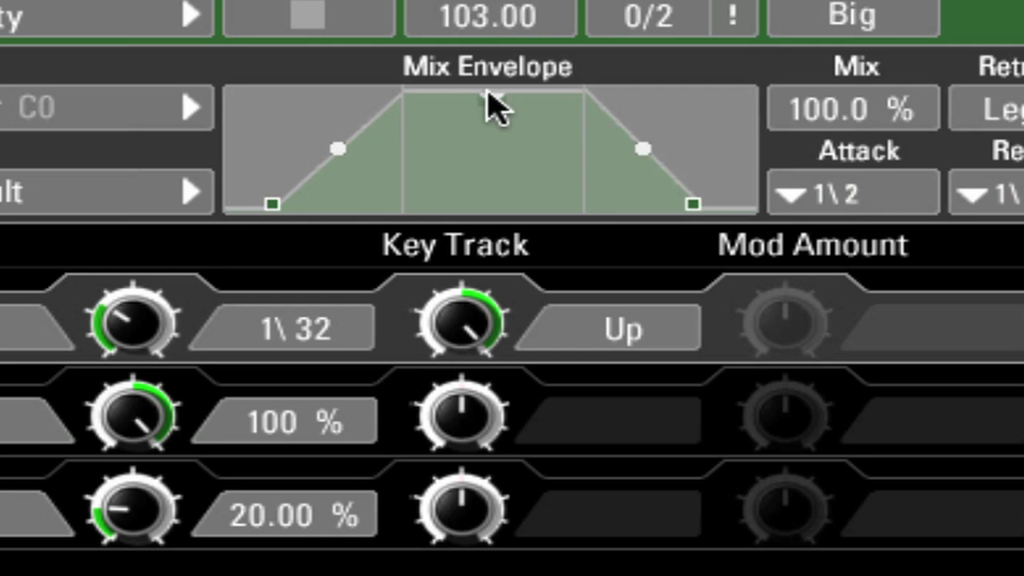
{"action": "mouse_move", "coordinate": [487, 93]}
{"action": "left_mouse_down"}
{"action": "mouse_move", "coordinate": [482, 165]}
{"action": "mouse_move", "coordinate": [488, 90]}
{"action": "left_mouse_up"}
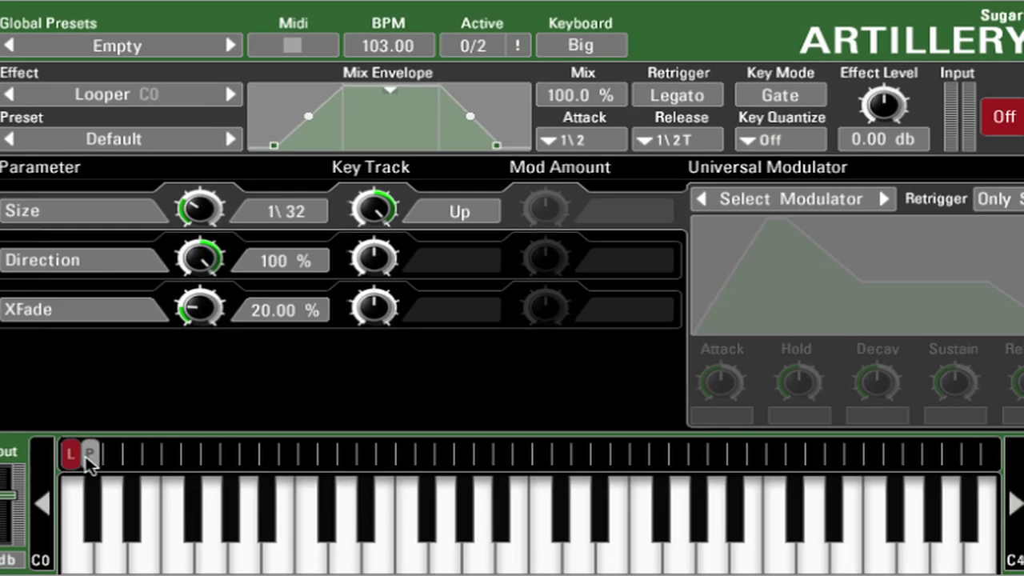
Select the C#0 effect zone, then play the track and audition the effects on C0 and C#0 by triggering both notes repeatedly
{"action": "left_click", "coordinate": [89, 457]}
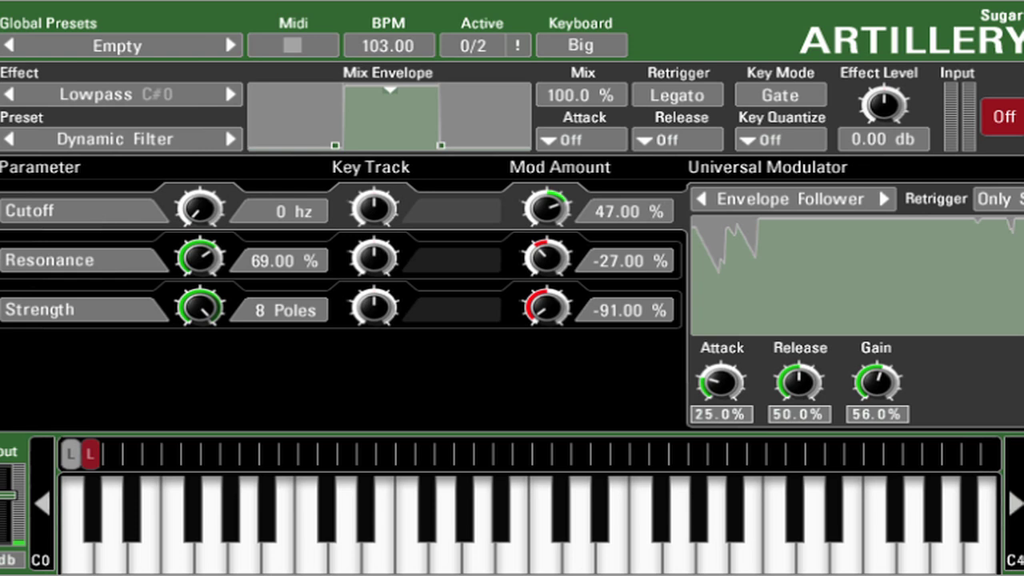
{"action": "key", "text": "space"}
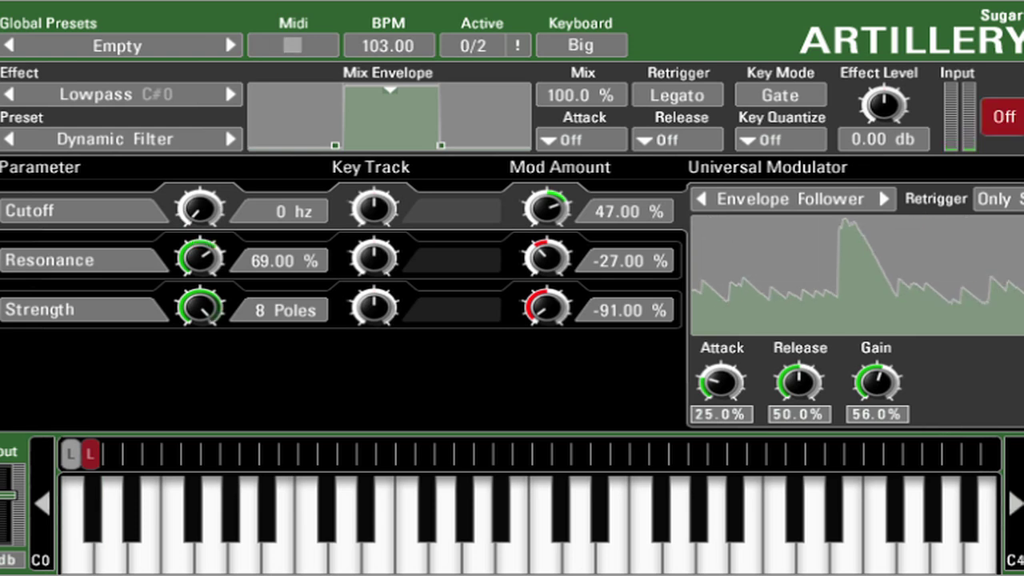
{"action": "key", "text": "a"}
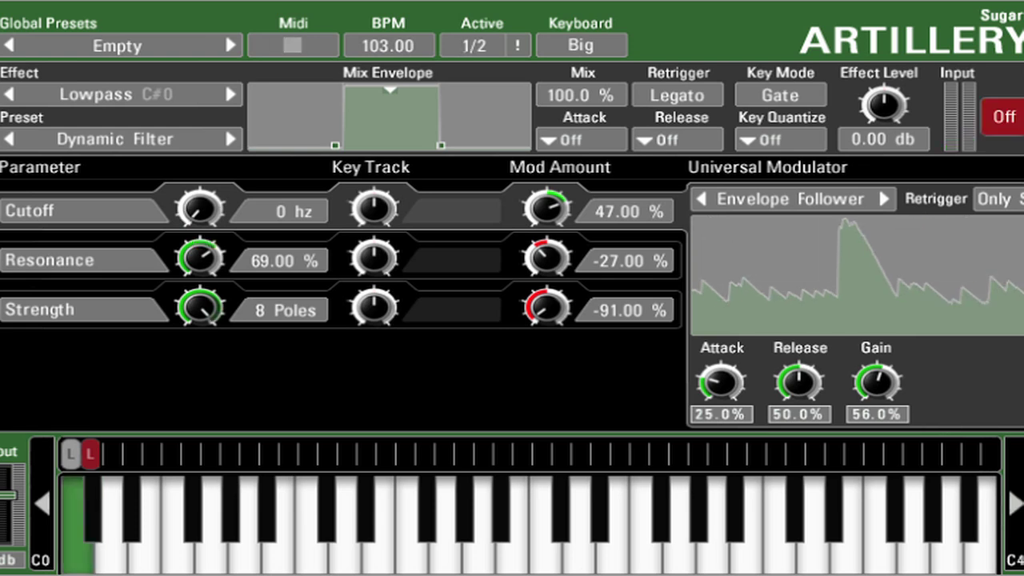
{"action": "key", "text": "w"}
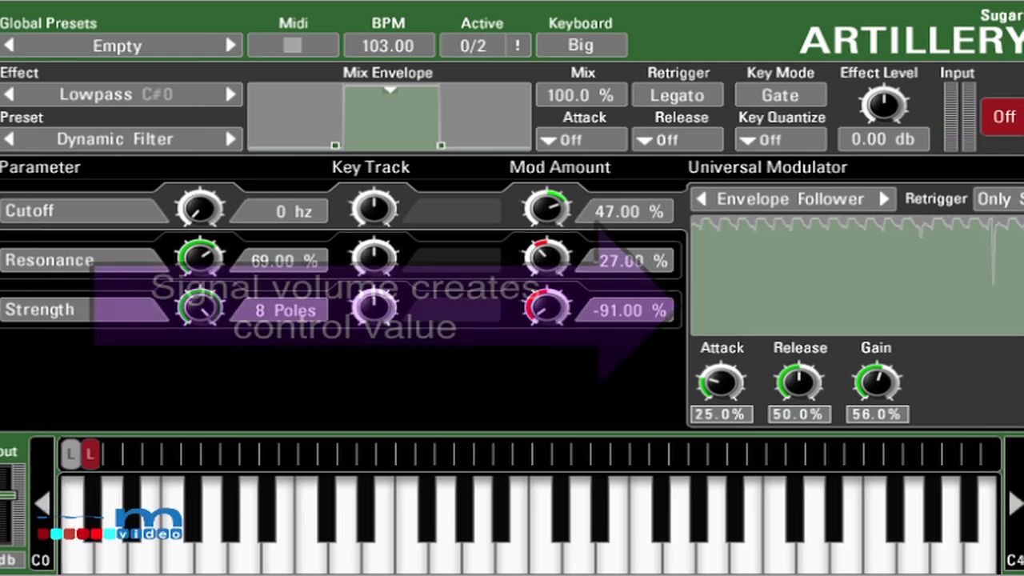
{"action": "key", "text": "a"}
{"action": "key", "text": "w"}
{"action": "key", "text": "a"}
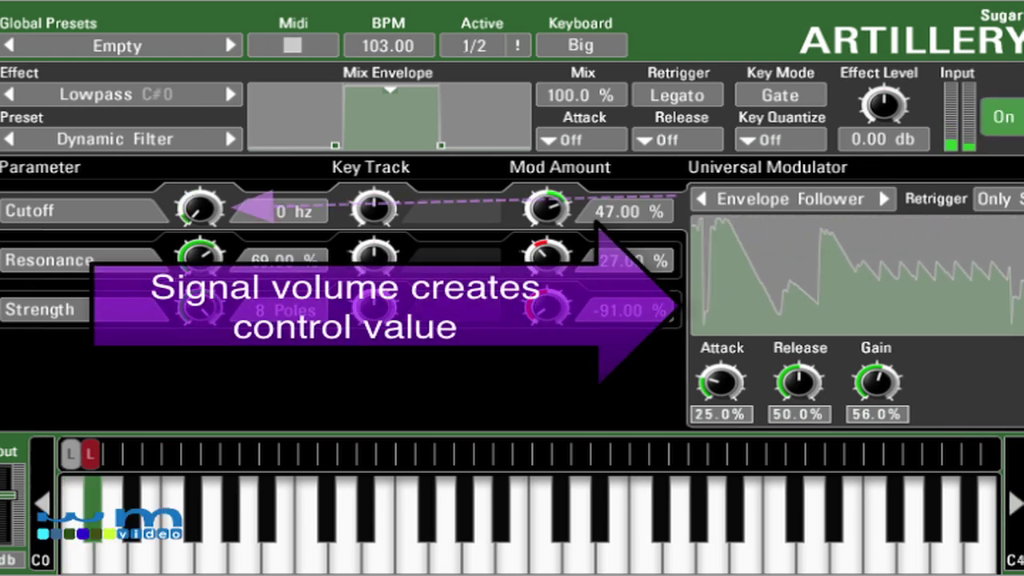
{"action": "key", "text": "w"}
{"action": "key", "text": "a"}
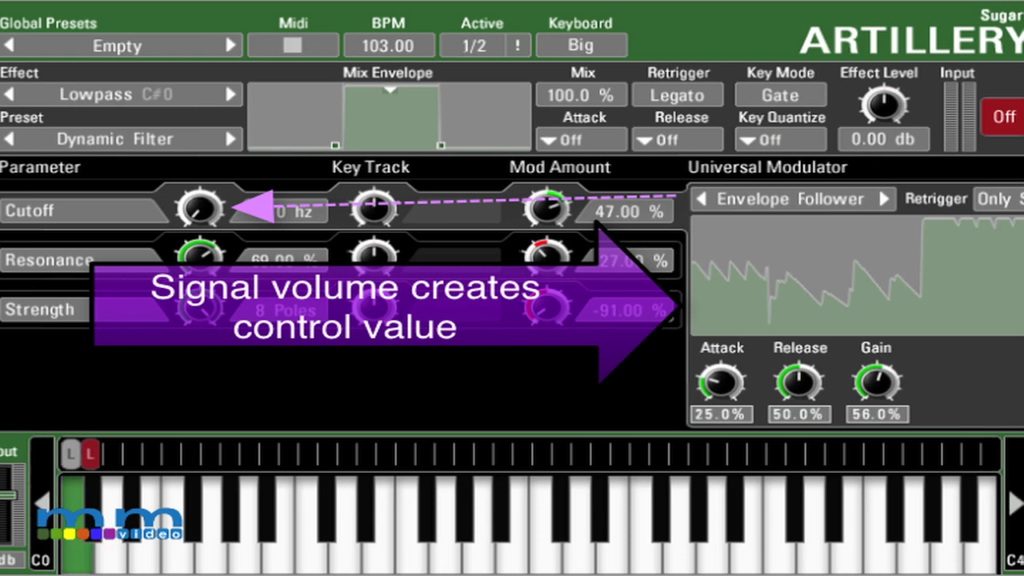
{"action": "key", "text": "w"}
{"action": "key", "text": "a"}
{"action": "key", "text": "w"}
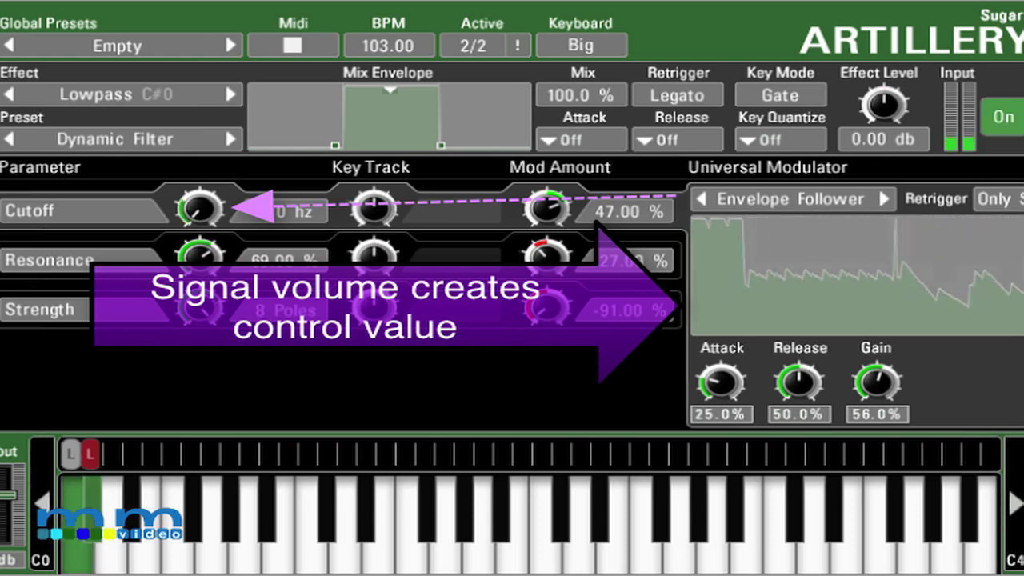
{"action": "key", "text": "a"}
{"action": "key", "text": "w"}
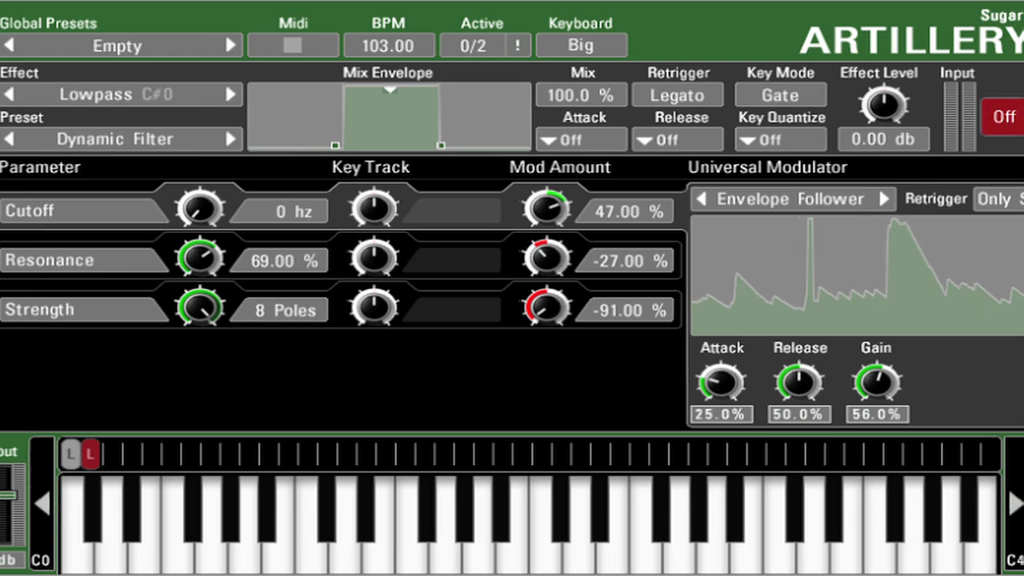
Switch the Lowpass effect on and off twice by hand to audition it during playback
{"action": "left_click", "coordinate": [1000, 118]}
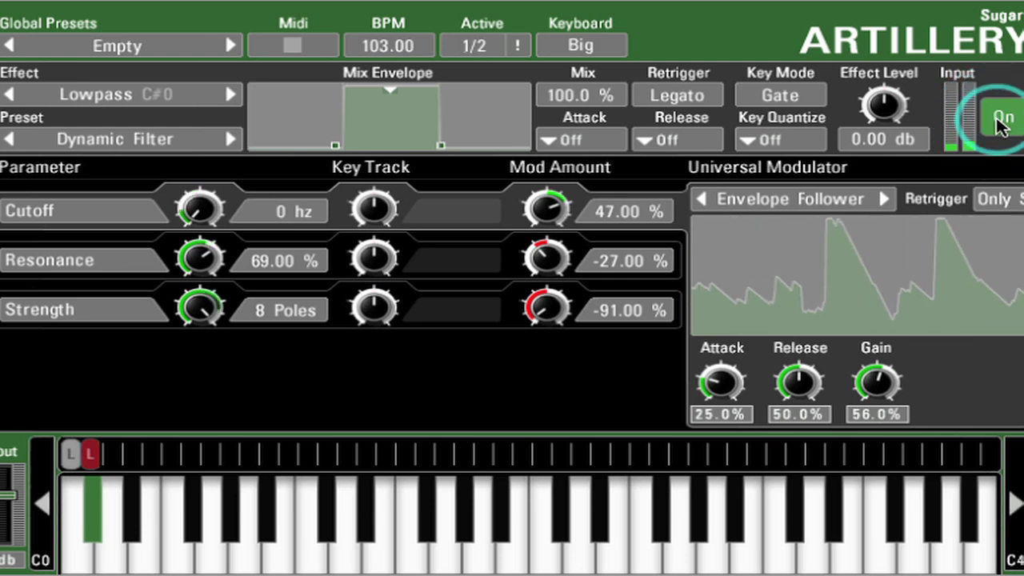
{"action": "left_click", "coordinate": [1000, 118]}
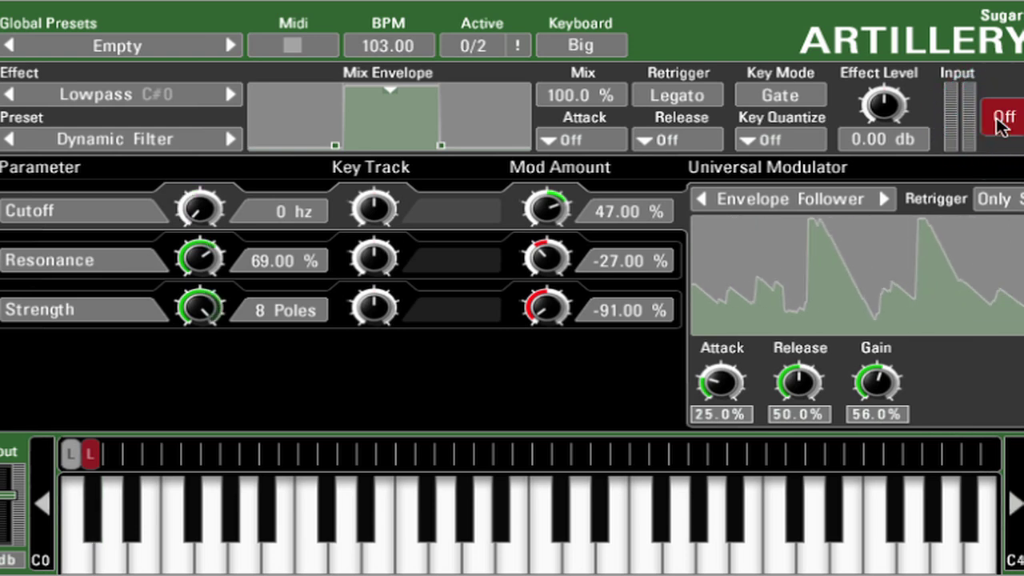
{"action": "left_click", "coordinate": [1000, 117]}
{"action": "left_click", "coordinate": [1001, 118]}
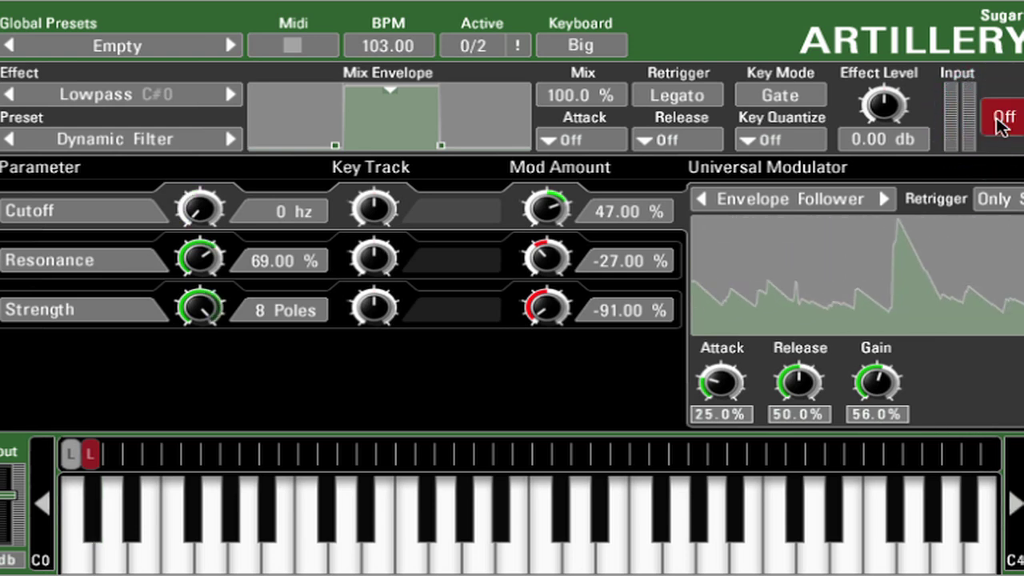
Set the Lowpass effect's key mode to Toggle and cycle its retrigger mode back to Legato
{"action": "left_click", "coordinate": [791, 96]}
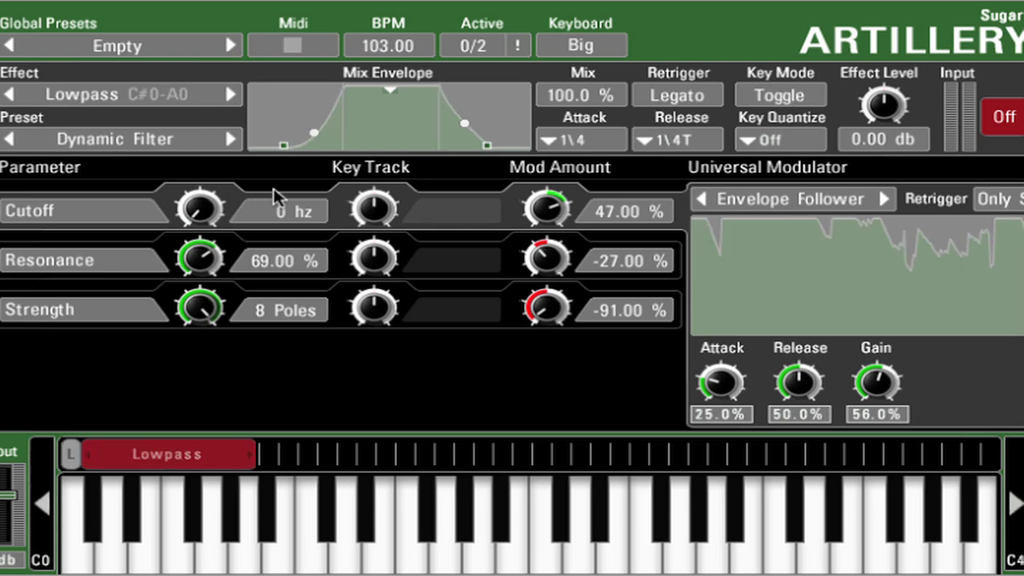
{"action": "left_click", "coordinate": [676, 95]}
{"action": "left_click", "coordinate": [676, 95]}
Start MIDI Learn for the Effect Level of the Lowpass zone after viewing the Looper zone
{"action": "left_click", "coordinate": [71, 454]}
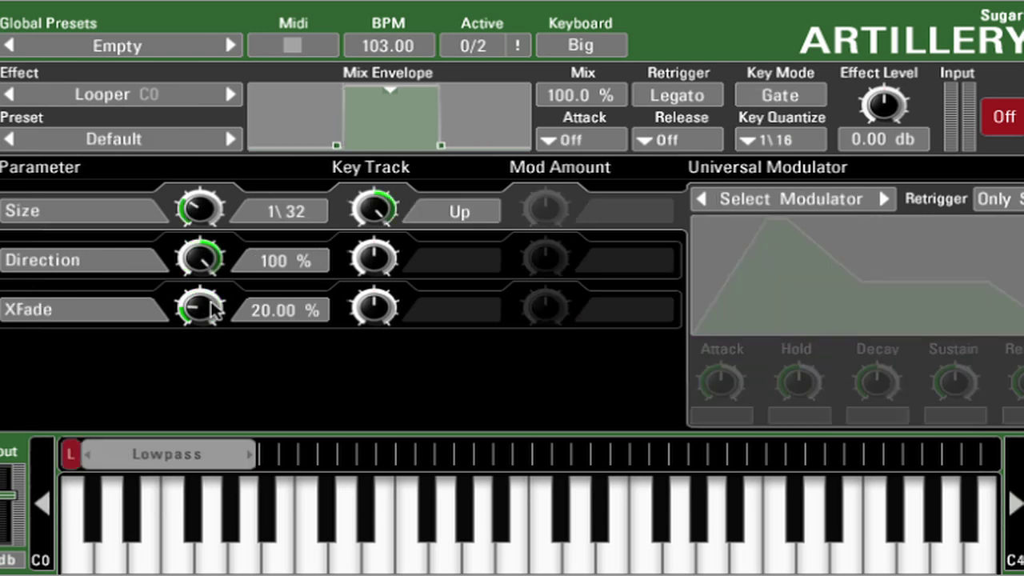
{"action": "left_click", "coordinate": [131, 445]}
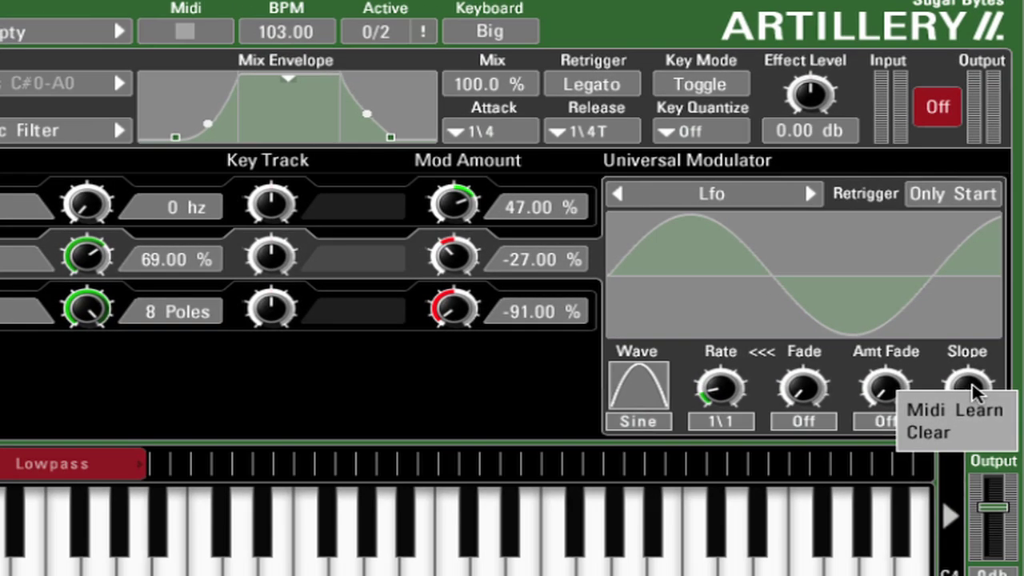
{"action": "right_click", "coordinate": [809, 94]}
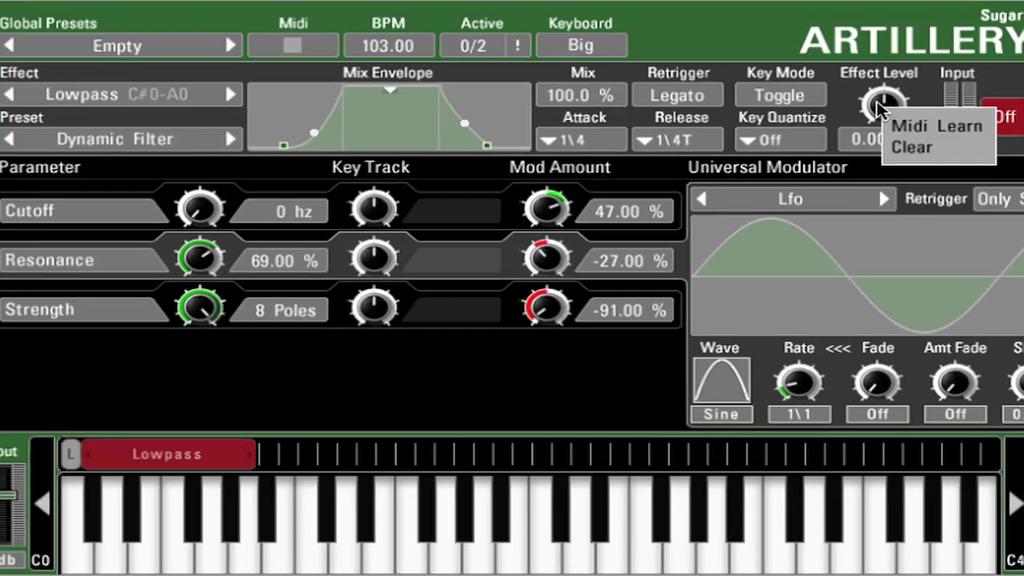
{"action": "left_click", "coordinate": [907, 128]}
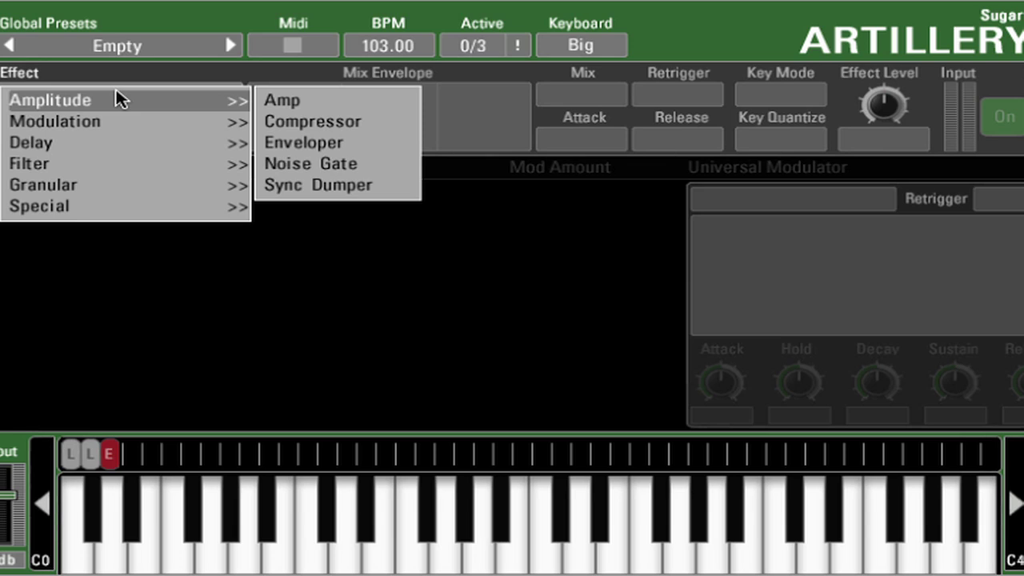
Assign the special effect Pitcher to a zone spanning D0 to C1 and adjust its Pitch key tracking
{"action": "mouse_move", "coordinate": [160, 205]}
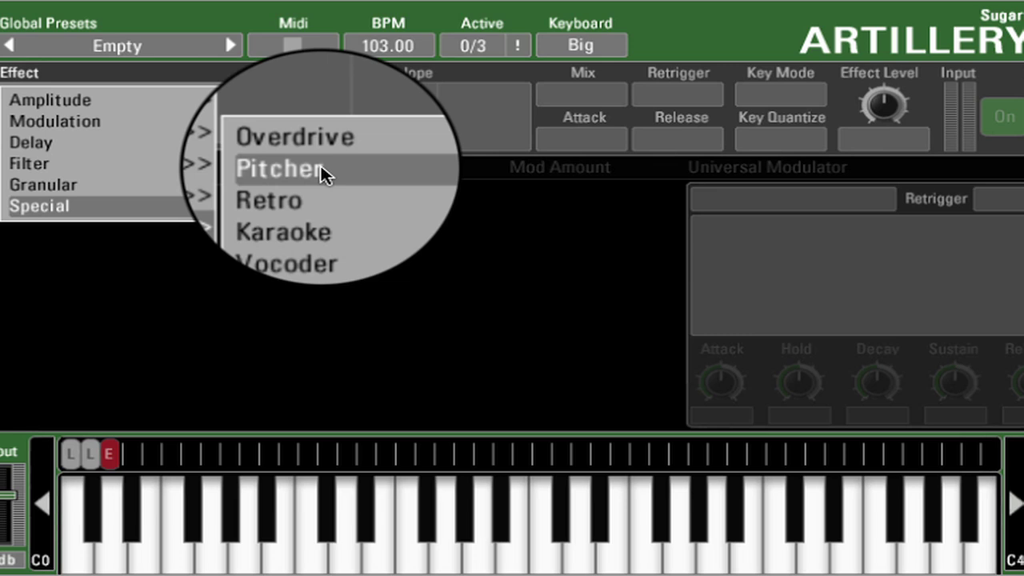
{"action": "left_click", "coordinate": [320, 168]}
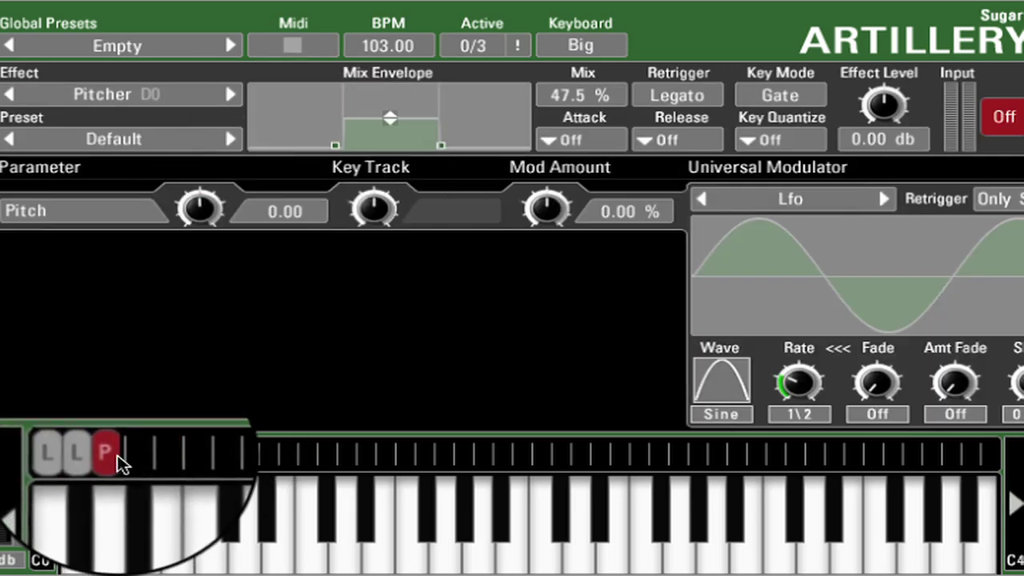
{"action": "left_click_drag", "start_coordinate": [115, 452], "coordinate": [313, 453]}
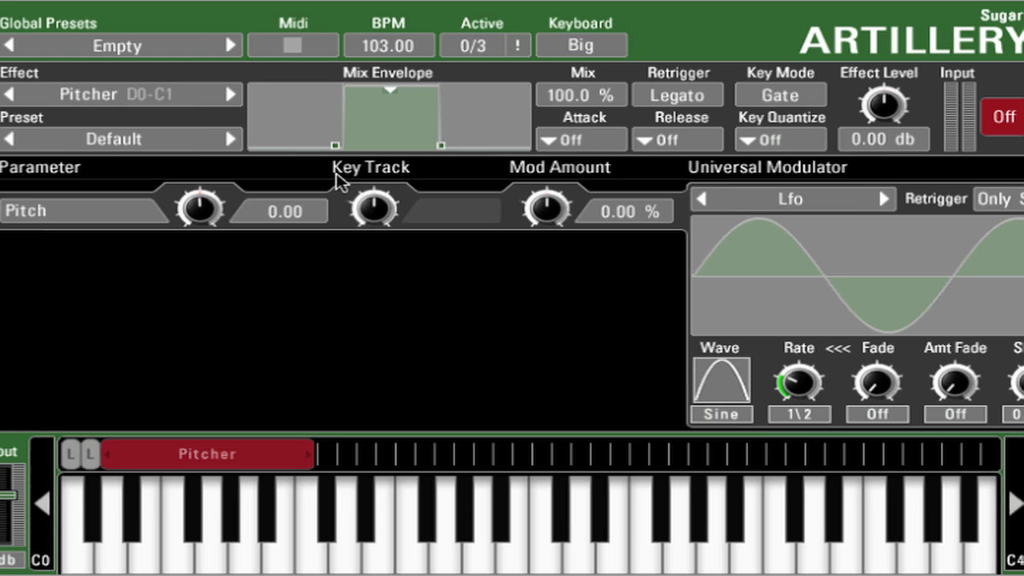
{"action": "left_click_drag", "start_coordinate": [373, 209], "coordinate": [320, 40]}
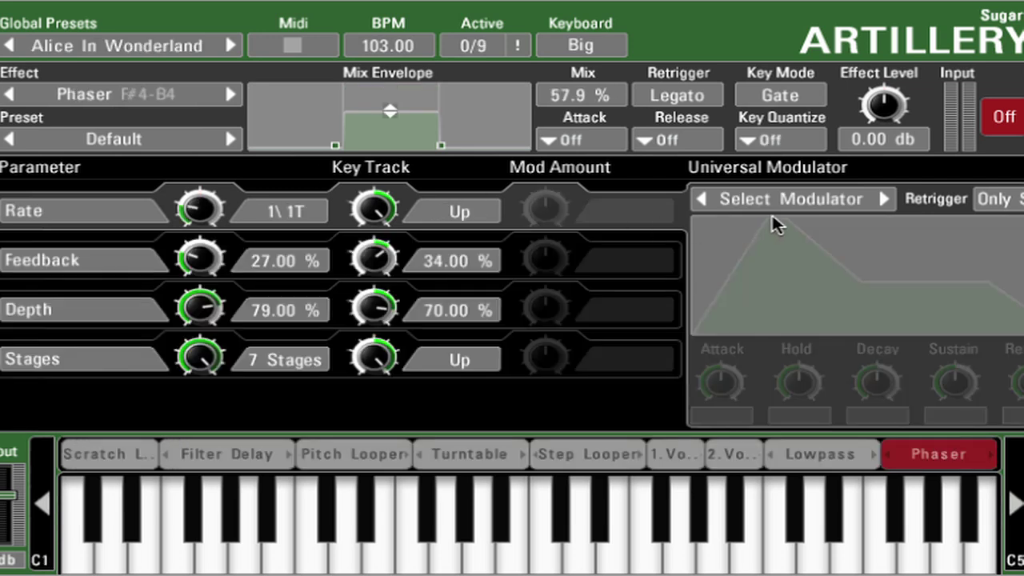
Examine the universal modulator types available for the Phaser zone's Rate parameter in the Alice In Wonderland preset
{"action": "left_click", "coordinate": [836, 201]}
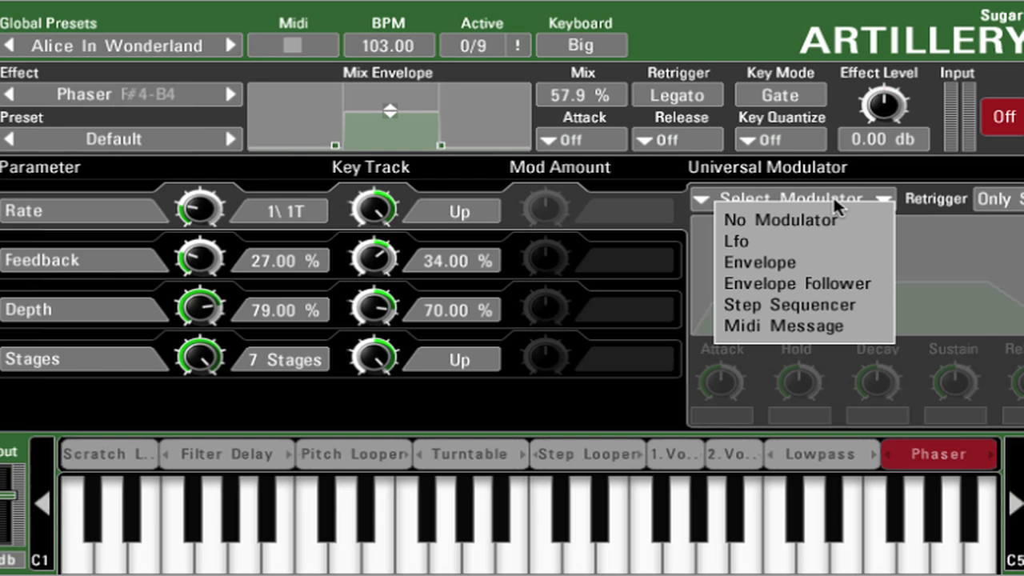
{"action": "left_click", "coordinate": [832, 196]}
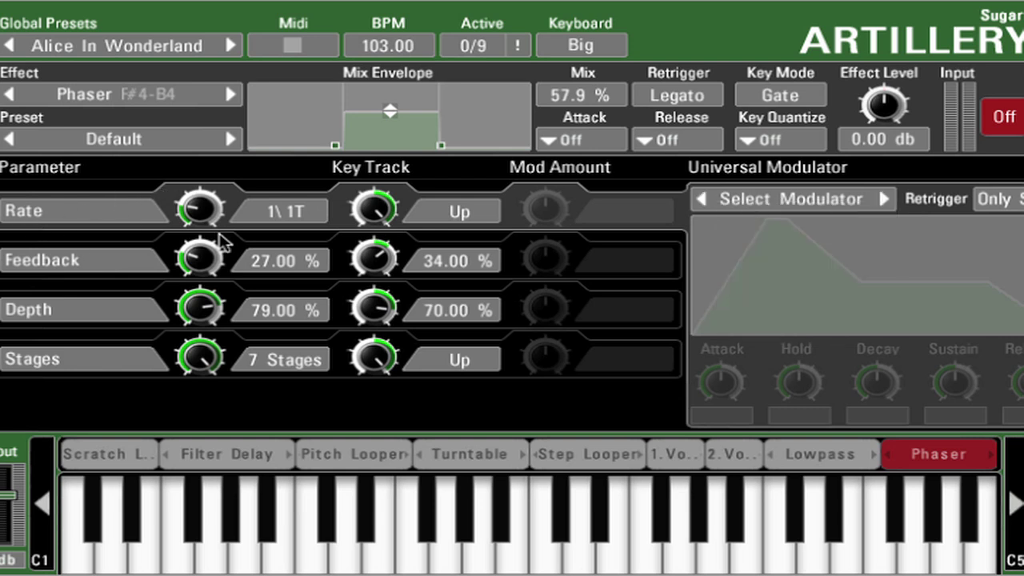
{"action": "left_click", "coordinate": [779, 199]}
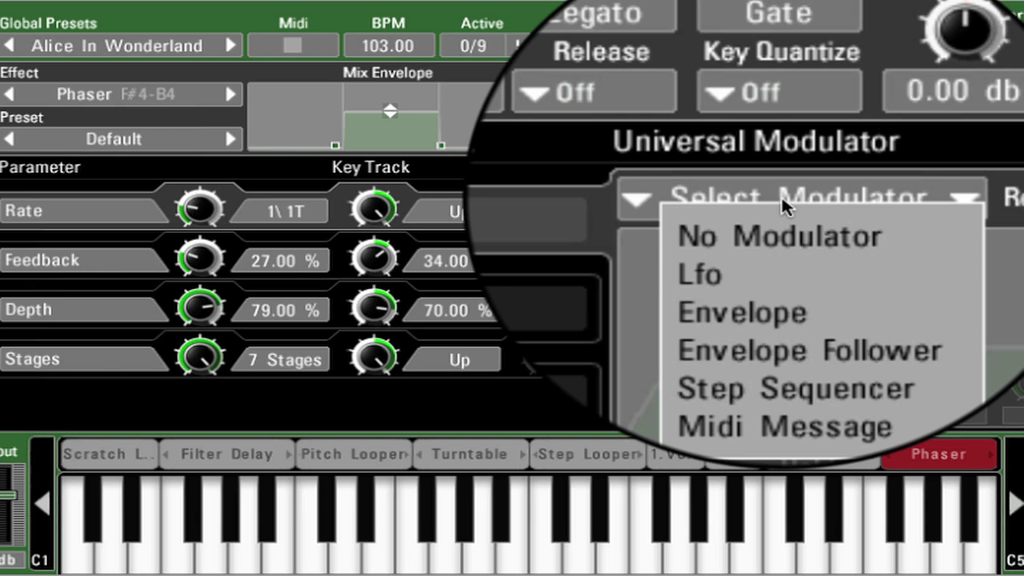